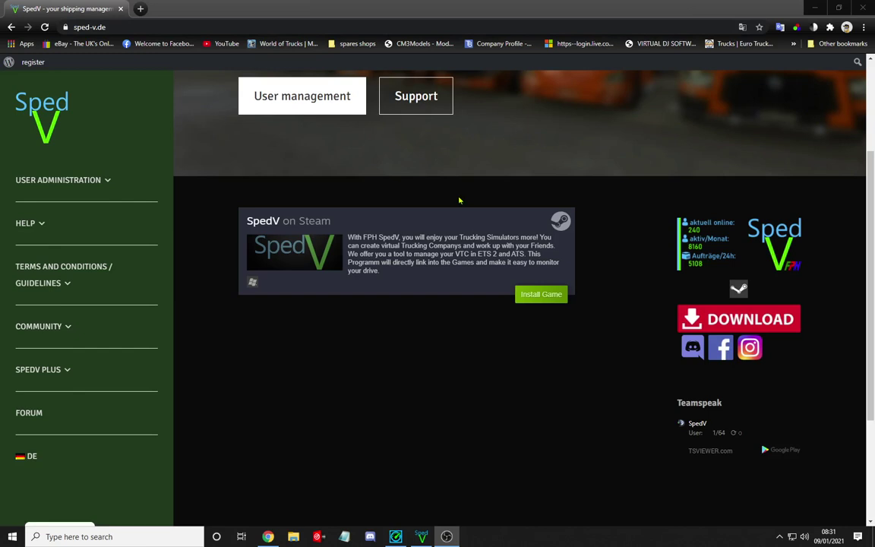
Submit the filled-in Steam OpenID sign-in for sped-v.de
mouse_move(52, 438)
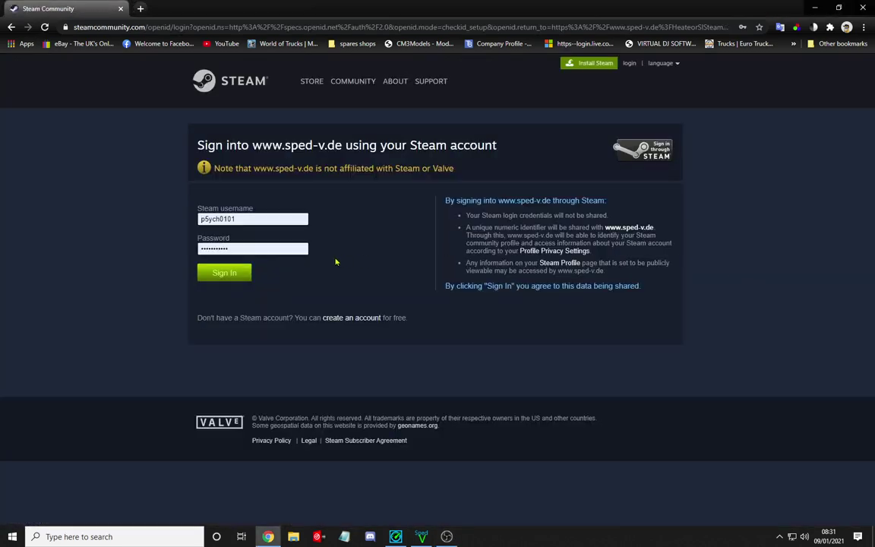
left_click(225, 275)
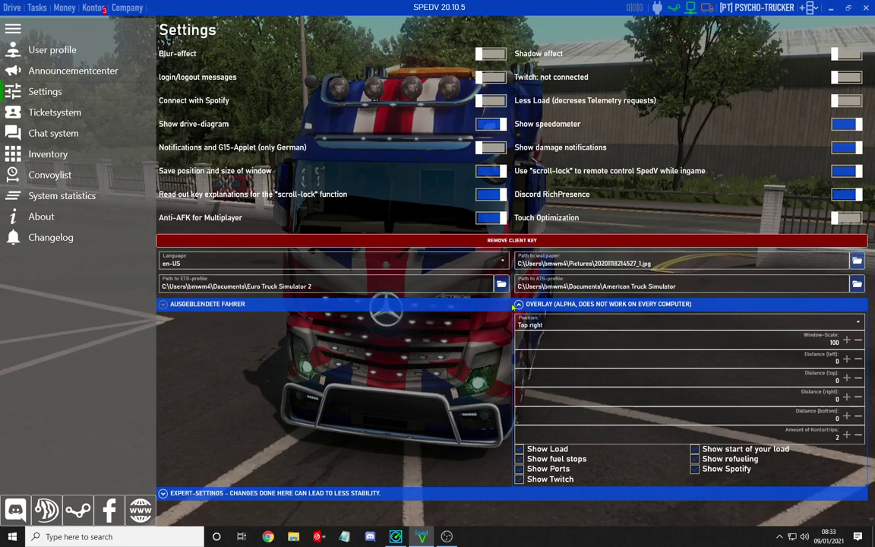
Collapse the Overlay (Alpha) section on the SpedV Settings page
left_click(597, 303)
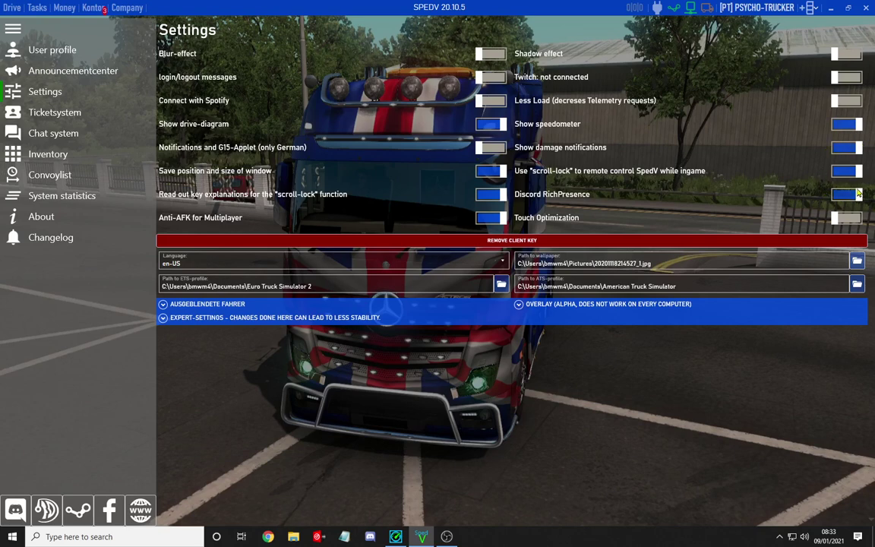
left_click(162, 318)
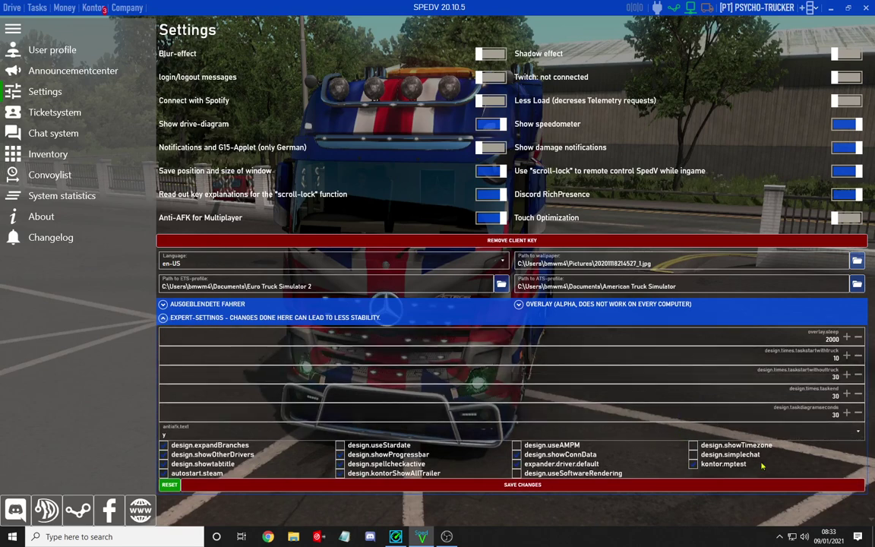
left_click(693, 465)
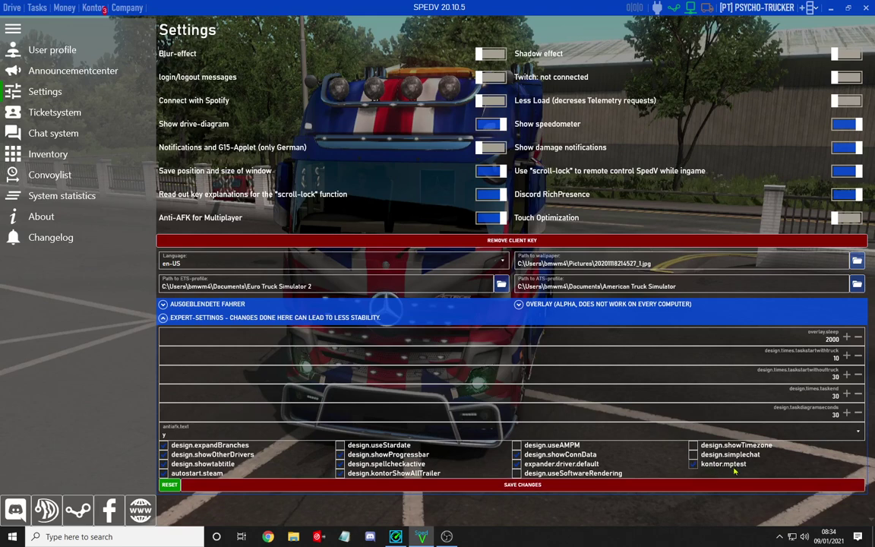
left_click(694, 464)
left_click(163, 318)
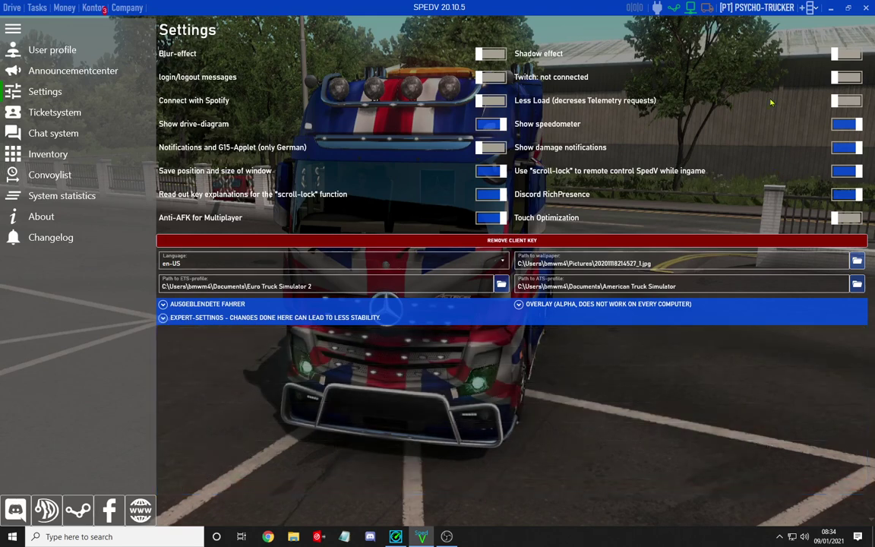
left_click(809, 8)
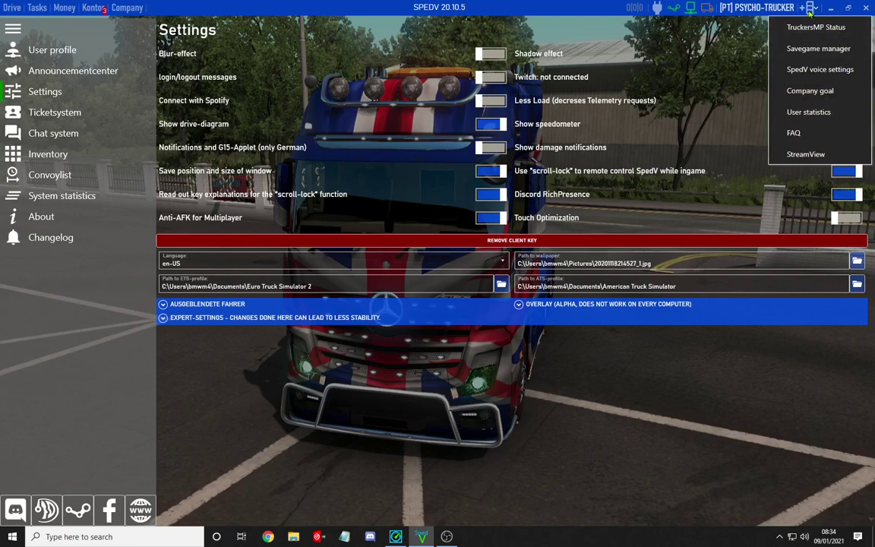
left_click(827, 70)
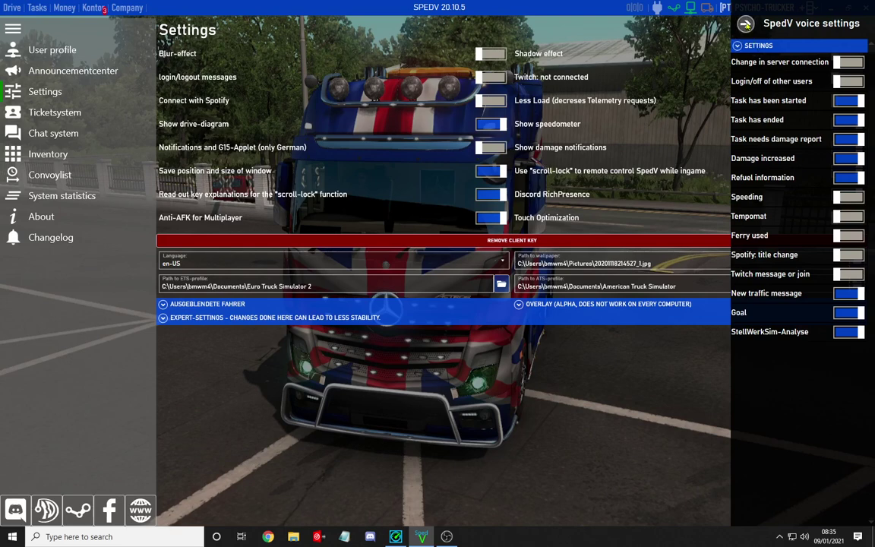
left_click(746, 27)
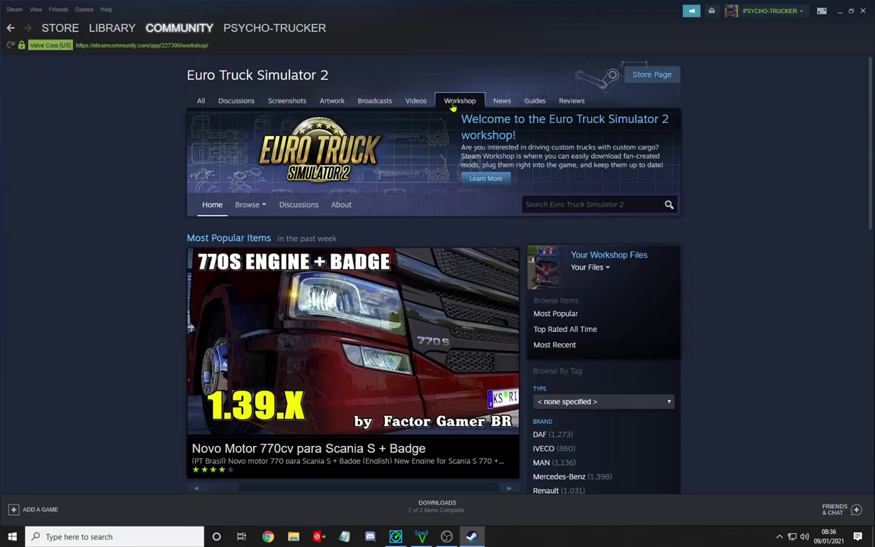
Search the ETS2 Workshop for 'sp' and browse the SpedV mods, including SpedV Frachtkontor
left_click(600, 205)
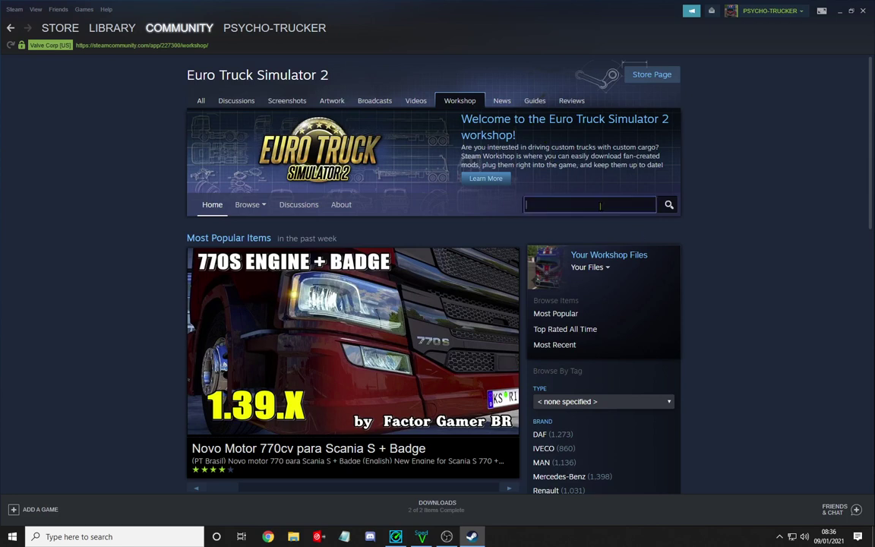
type("spedv")
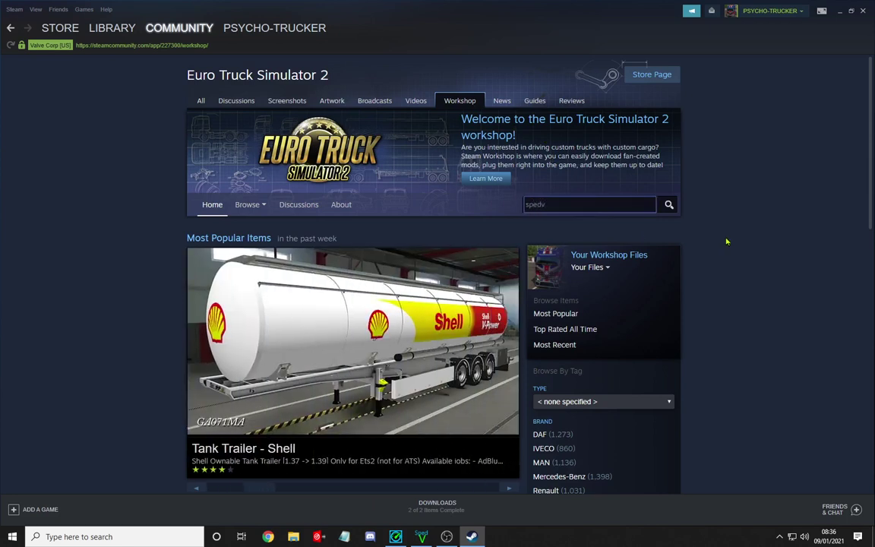
key("Return")
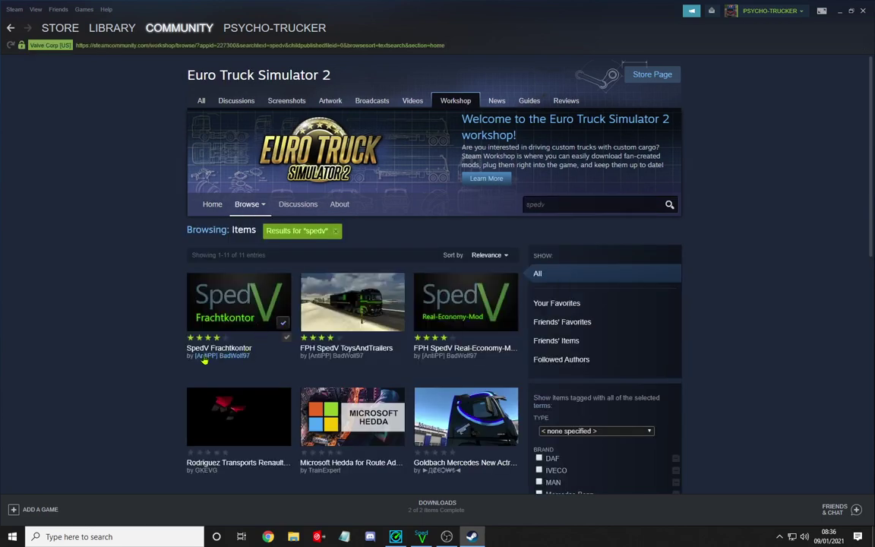
mouse_move(208, 322)
mouse_move(364, 300)
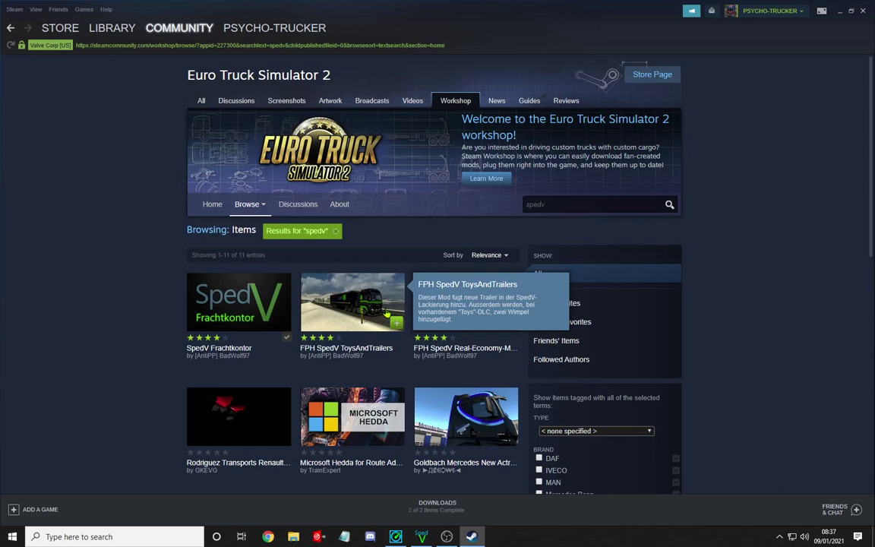
mouse_move(474, 311)
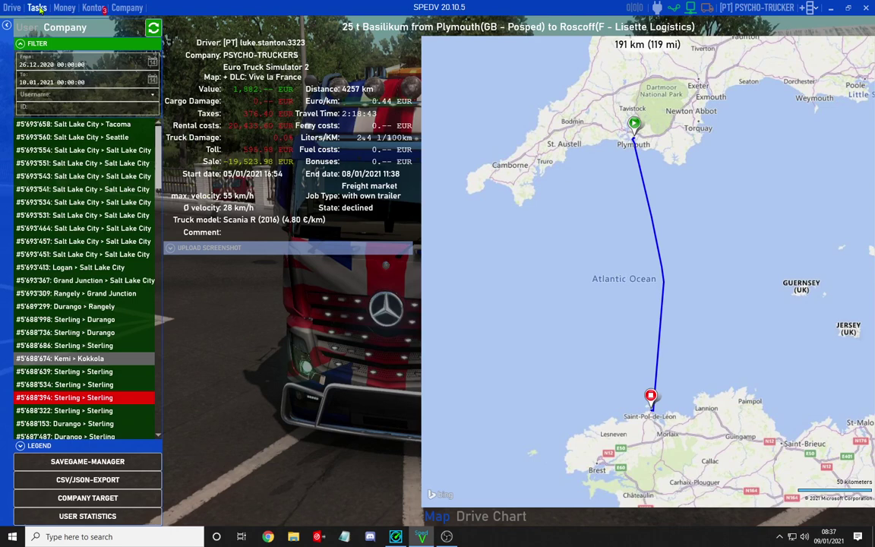
Open the Savegame manager, browse the ATS profiles, then select the first ETS2 profile's autosave
left_click(74, 461)
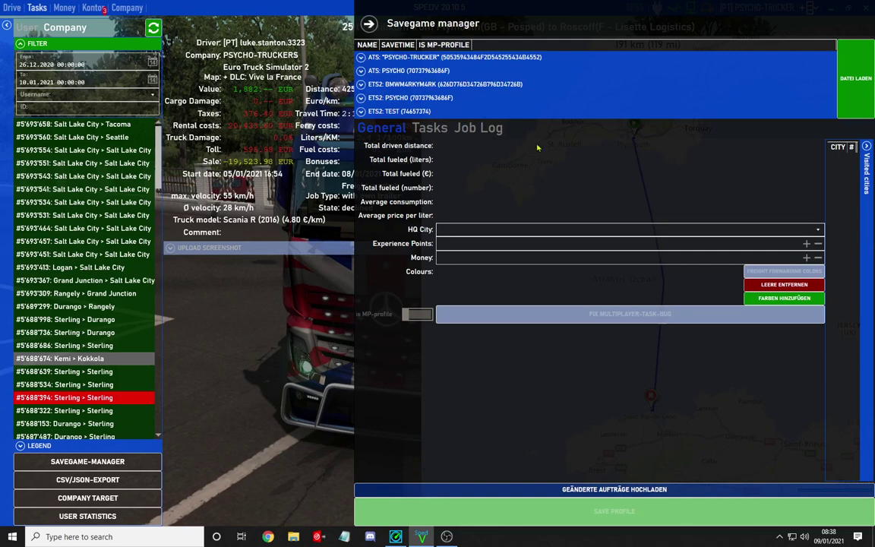
left_click(441, 58)
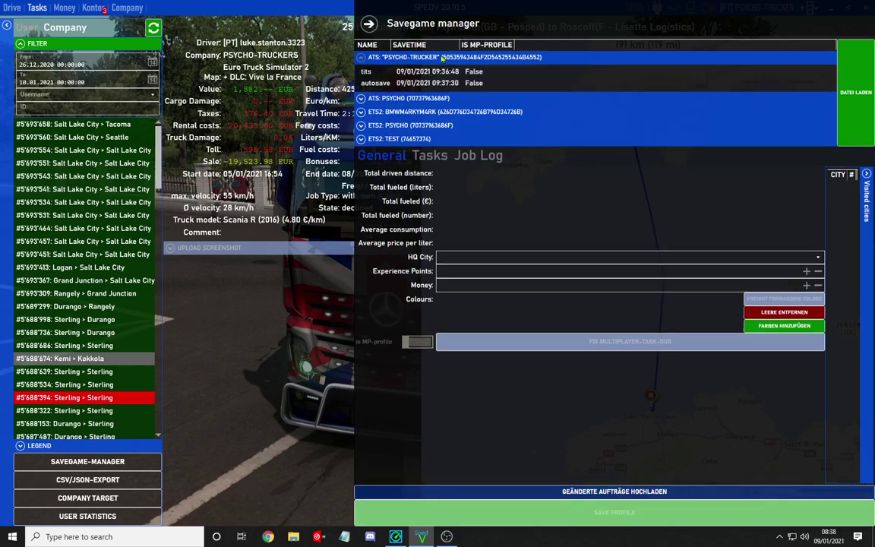
left_click(434, 99)
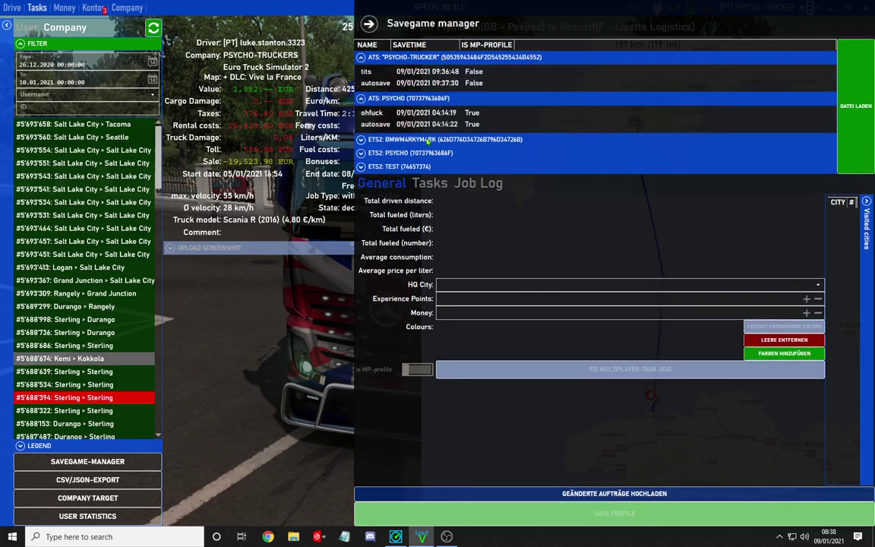
left_click(362, 99)
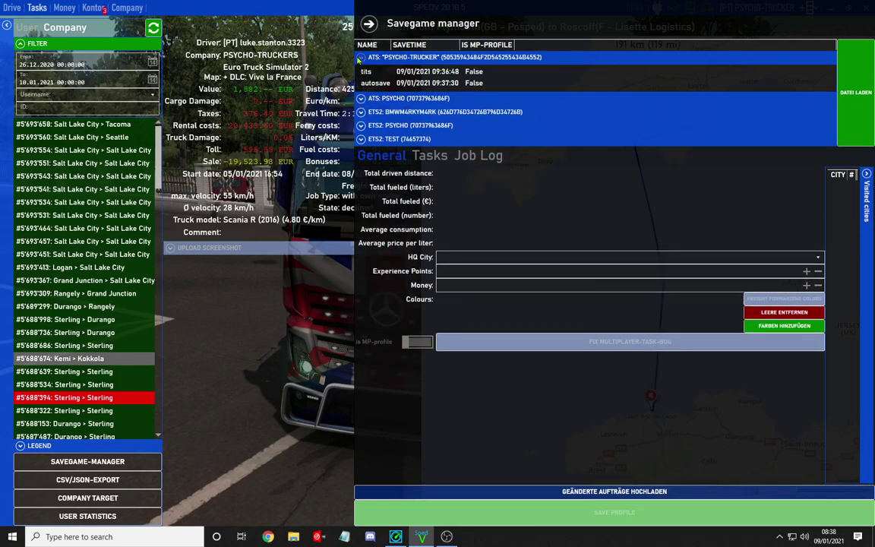
left_click(360, 58)
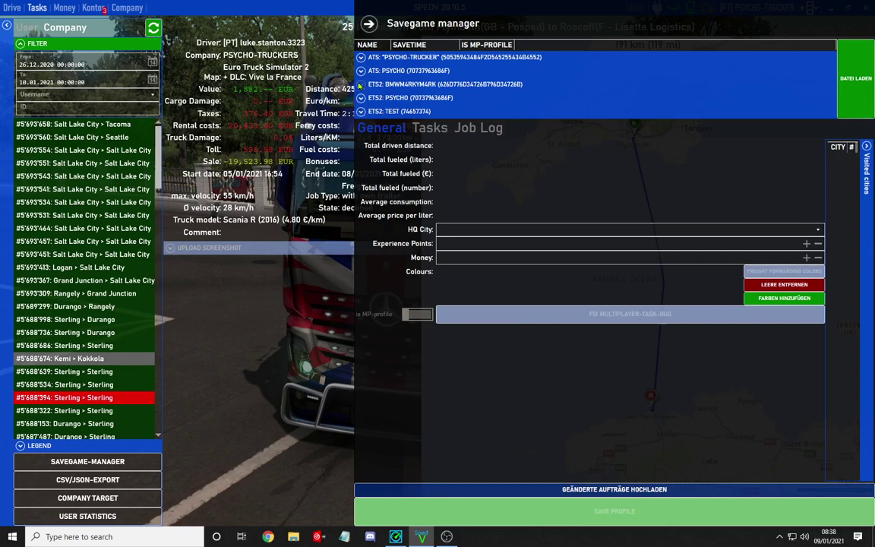
left_click(361, 84)
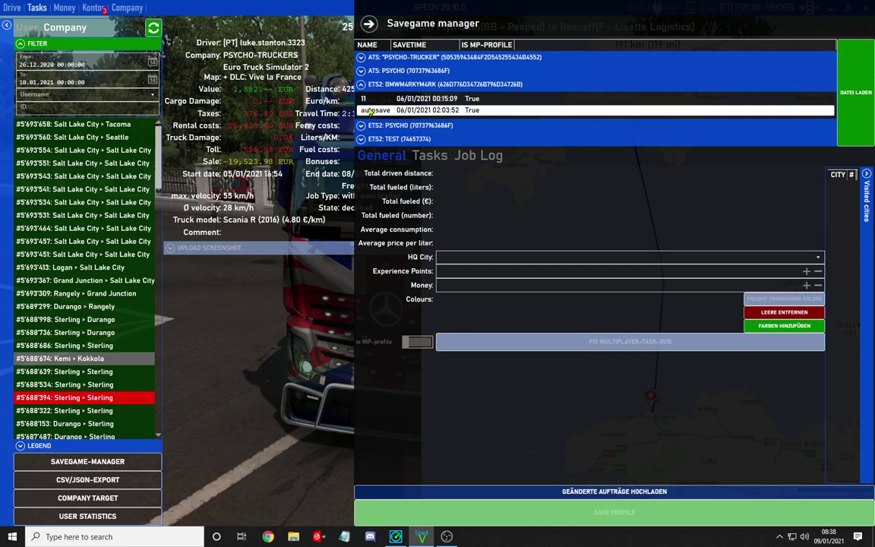
left_click(403, 111)
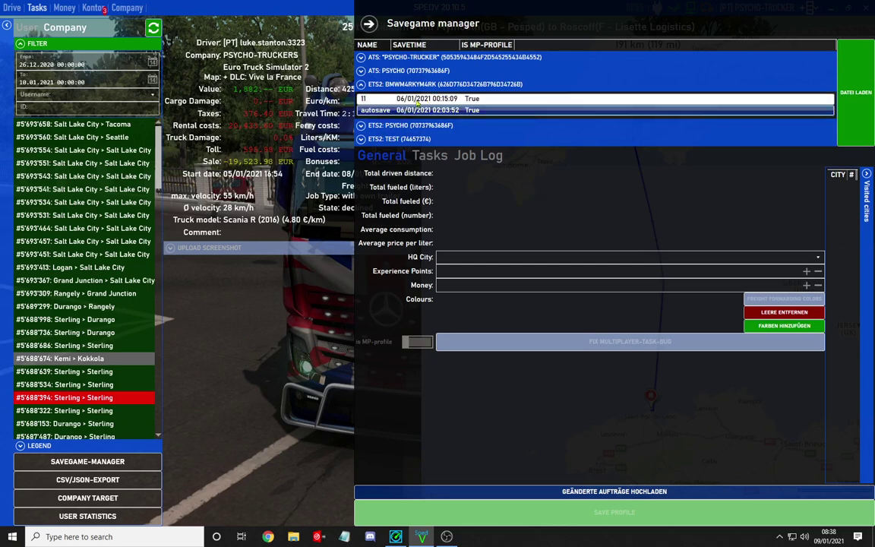
Load the selected ETS2 autosave with DATEI LADEN and review its Visited cities list
left_click(856, 95)
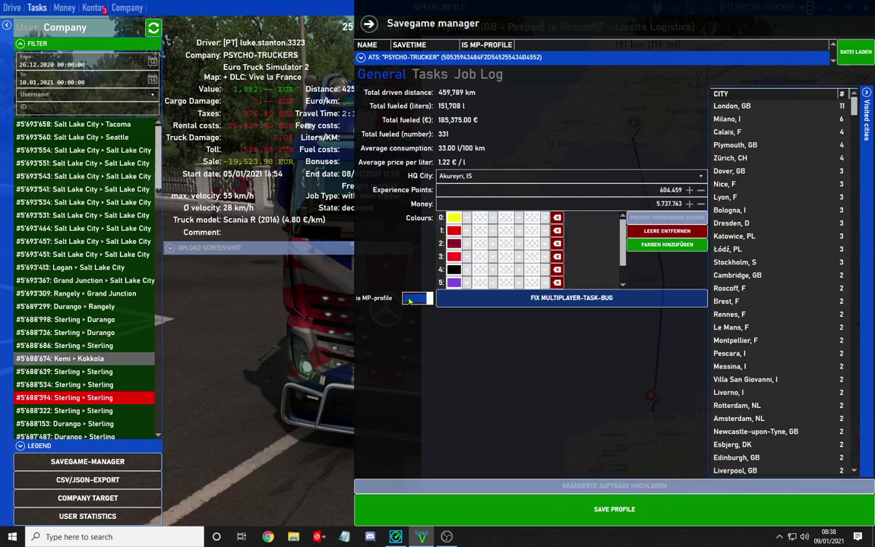
scroll(732, 181, "down", 15)
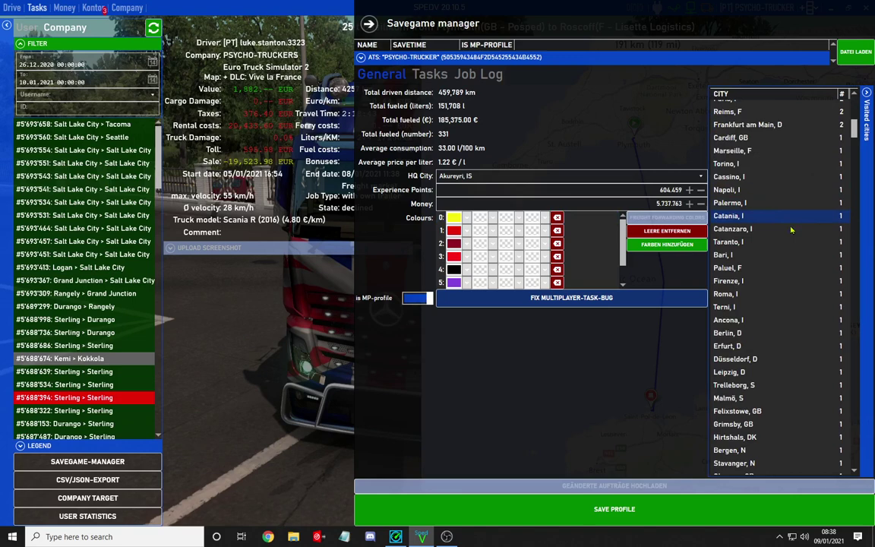
scroll(789, 243, "down", 10)
scroll(787, 242, "up", 12)
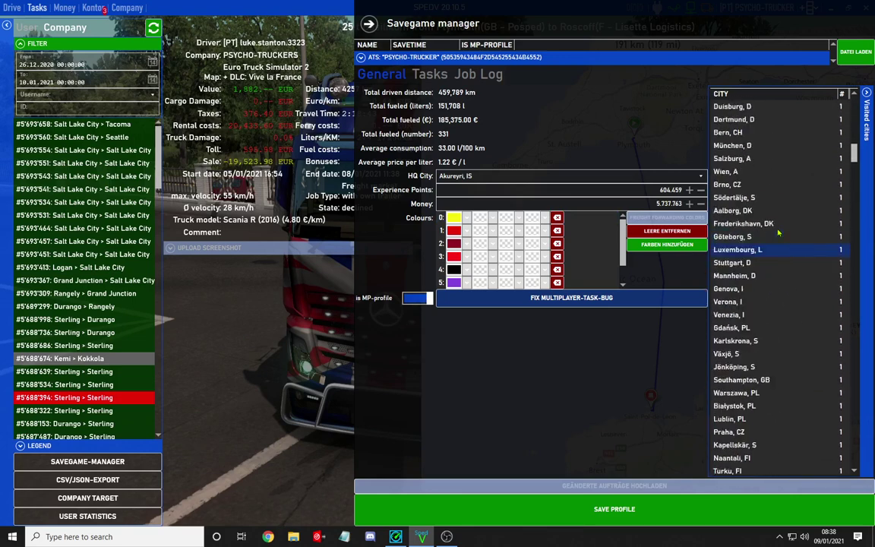
scroll(764, 185, "up", 10)
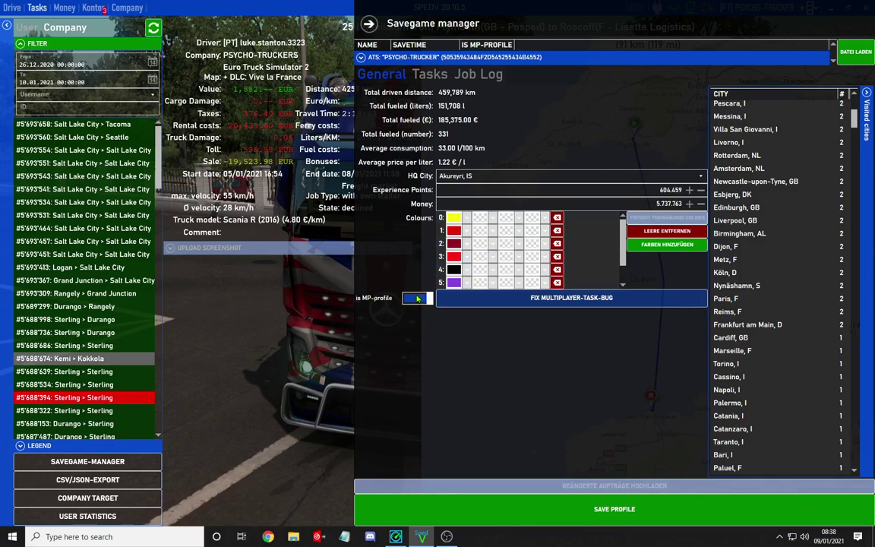
Turn on 'is MP-profile' and close the Savegame manager back to the Tasks page
left_click(417, 299)
mouse_move(596, 66)
left_click(369, 24)
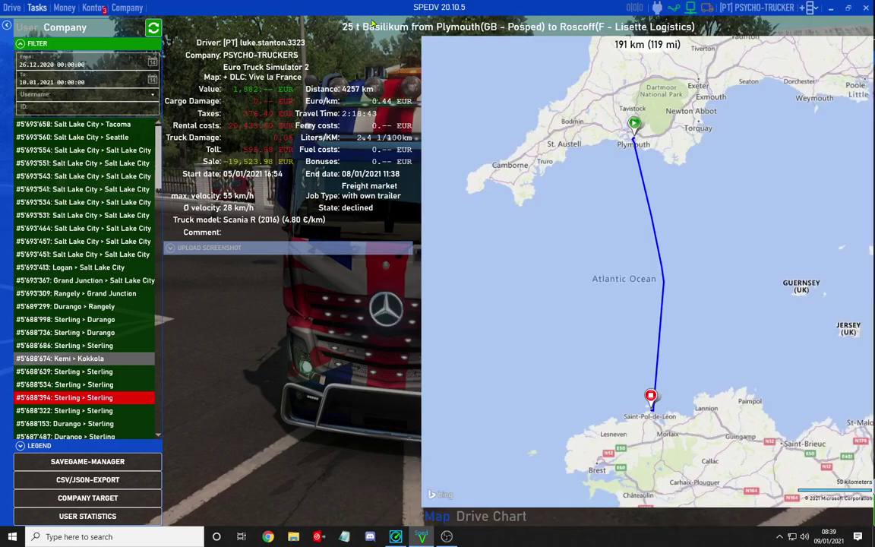
Show the Money page with 5,119,397.72 € income against -3,366,900.62 € expenses
left_click(7, 7)
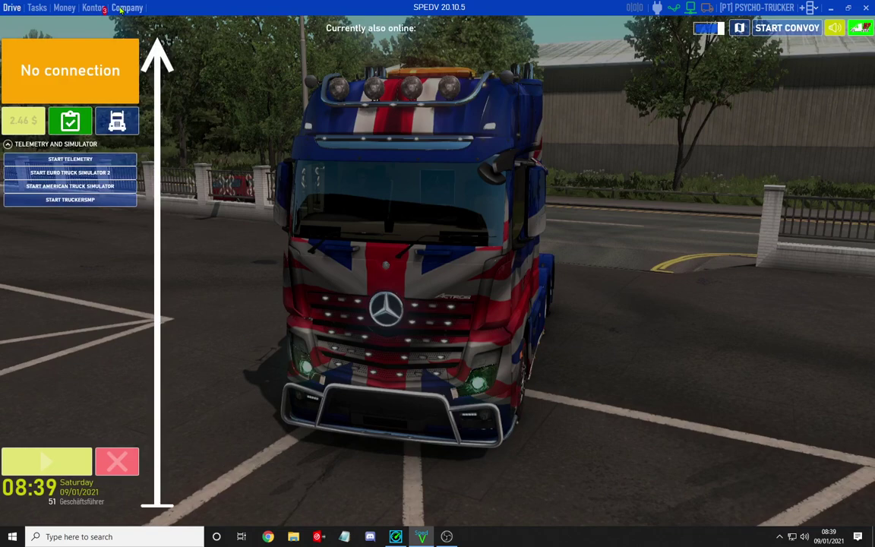
left_click(65, 9)
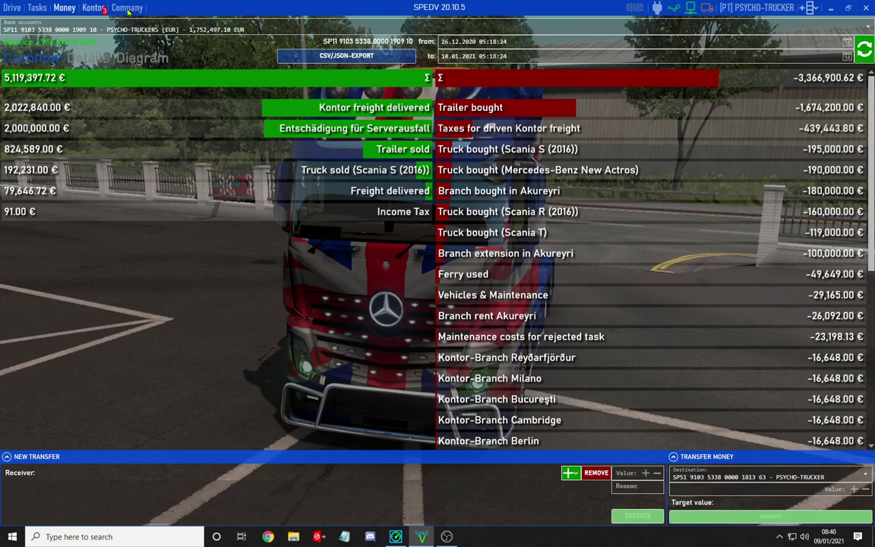
Switch to the Kontor freight page
left_click(127, 9)
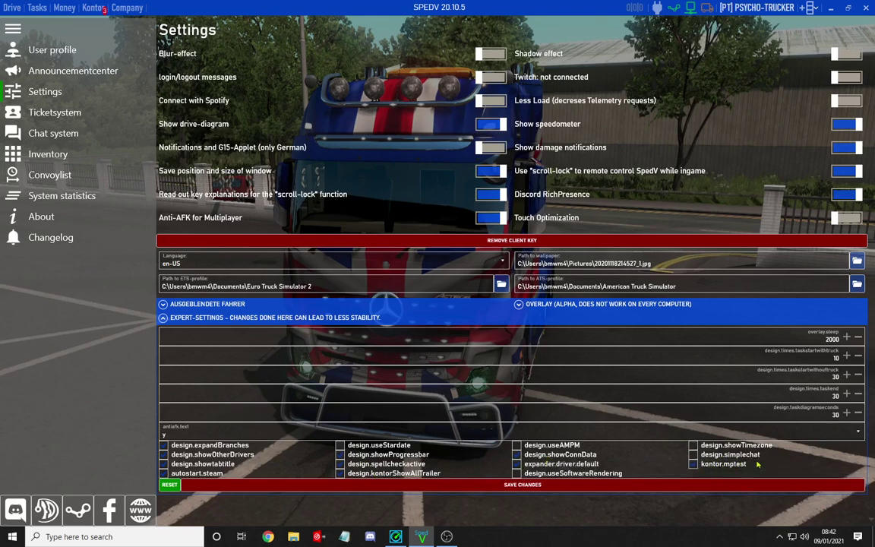
Save the settings changes, keeping antiafk.text 'y' and overlay.sleep 2000
left_click(508, 487)
Go to the Tasks page and open the Savegame manager from its bottom-left button
left_click(38, 8)
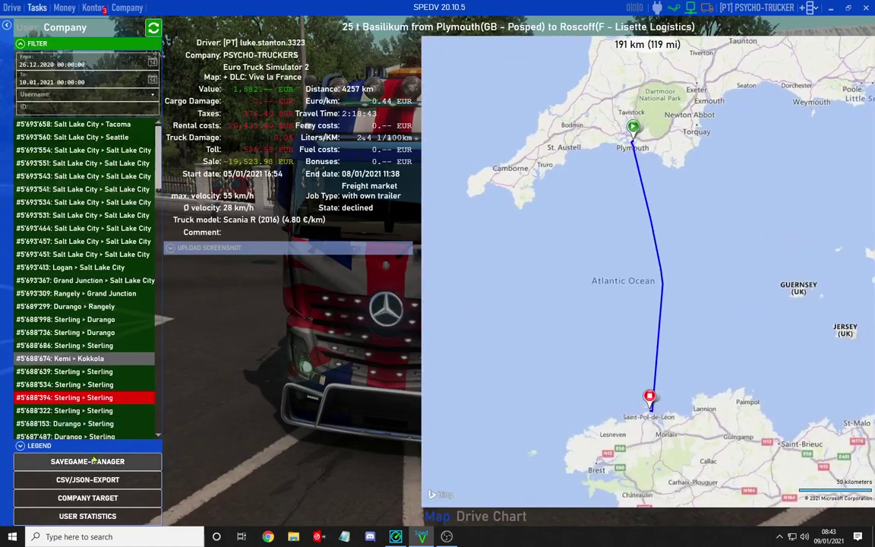
left_click(93, 460)
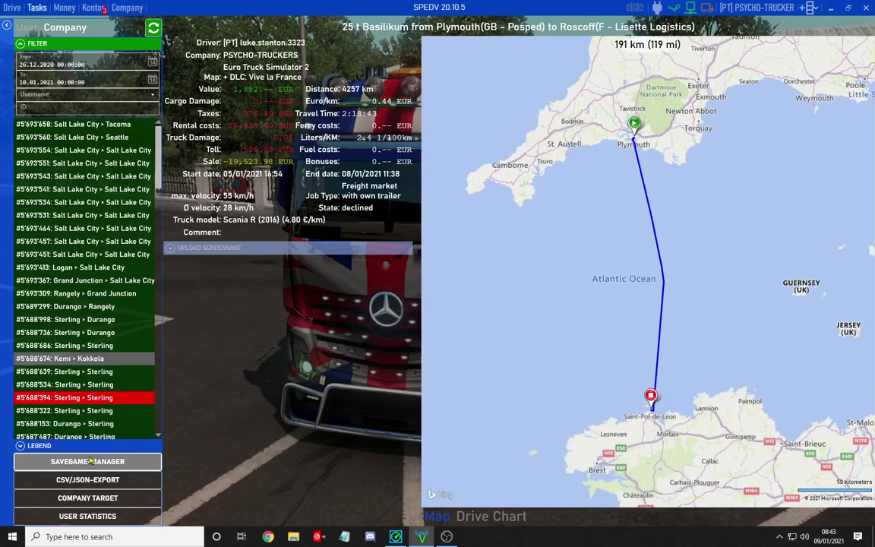